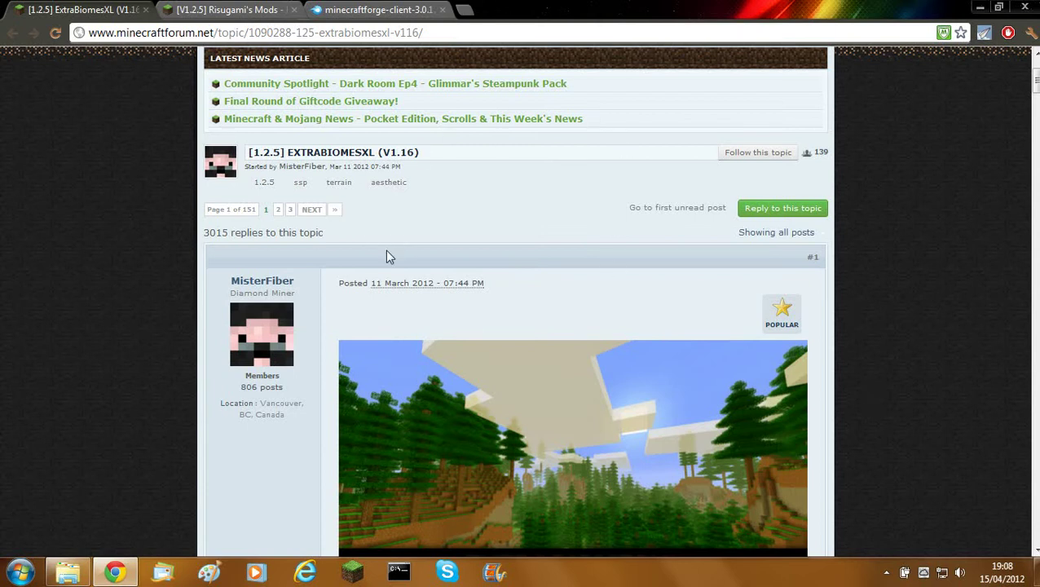
- Download the ExtraBiomesXL V1.16 zip for Minecraft 1.2.5 from the forum thread
scroll(388, 252, down, 4)
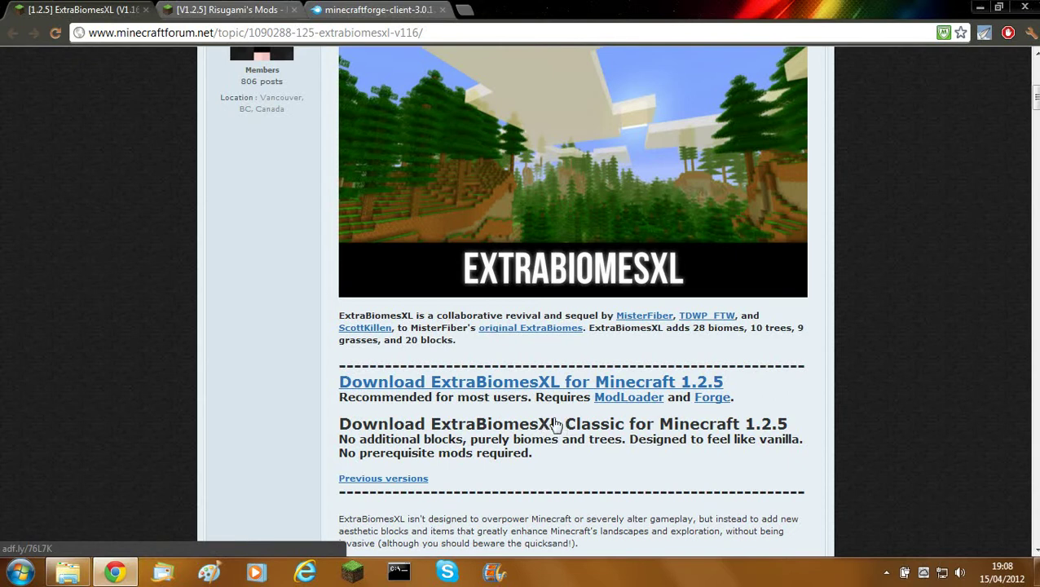
click(519, 395)
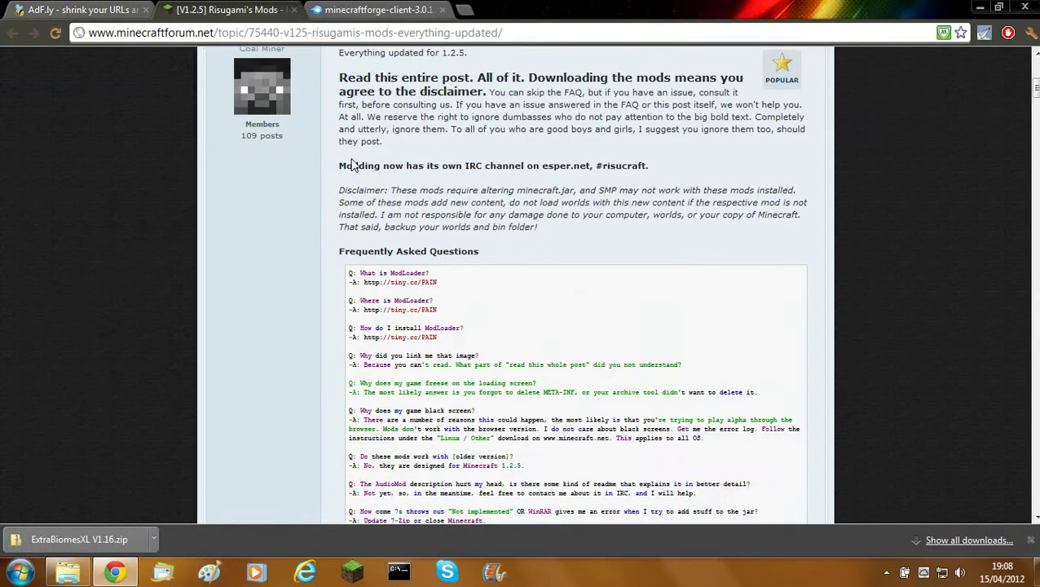
- Download ModLoader 1.2.5 directly, then the minecraftforge-client-3.0.1.75 zip from MediaFire
scroll(584, 242, down, 15)
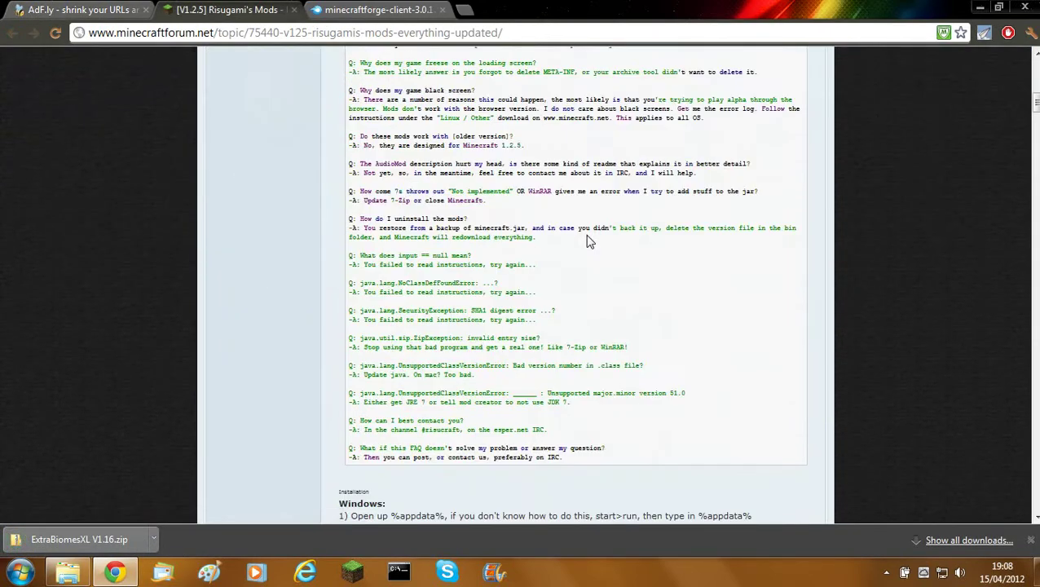
scroll(583, 248, down, 5)
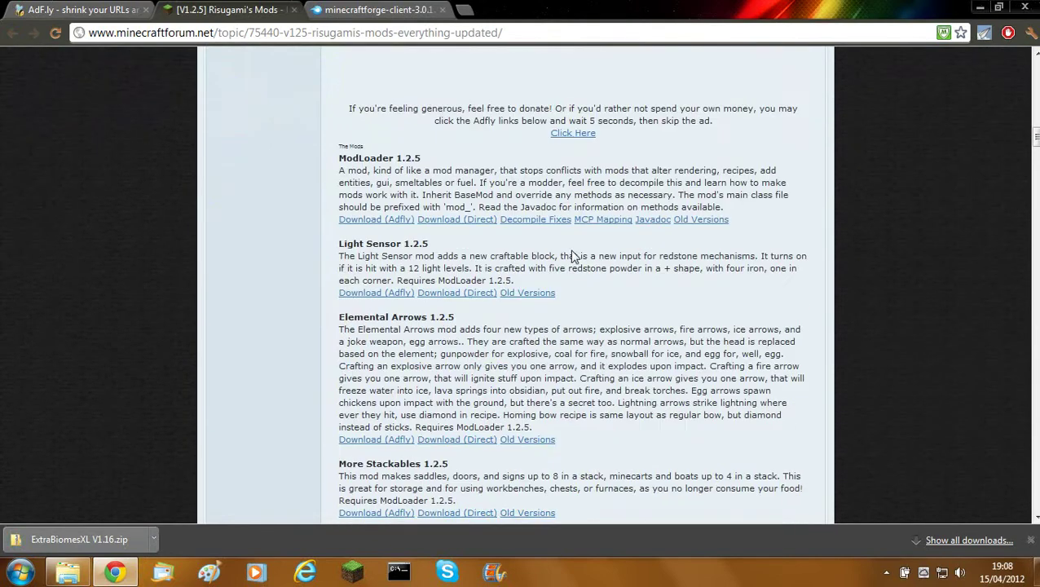
click(463, 220)
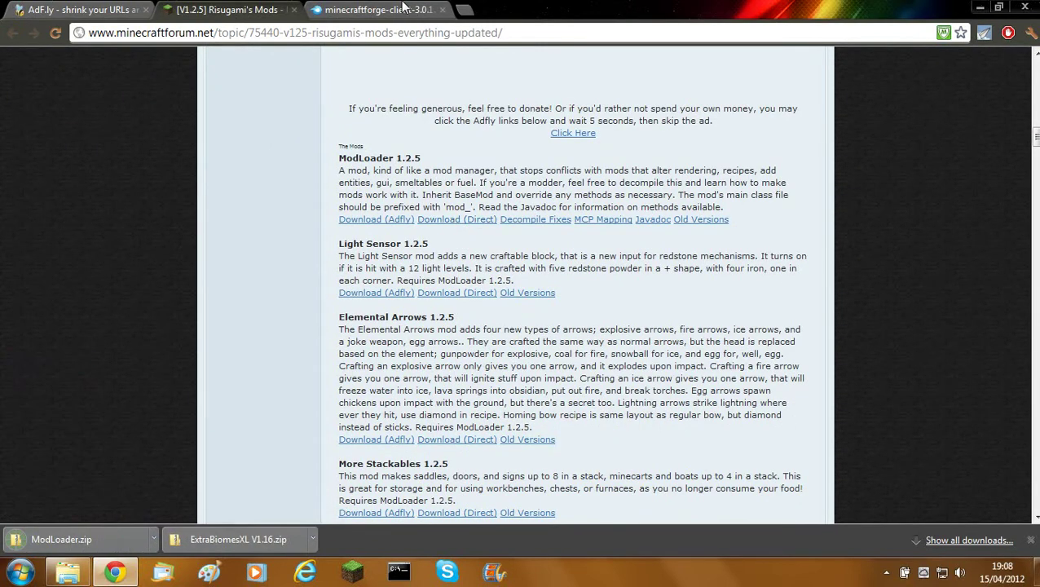
click(379, 9)
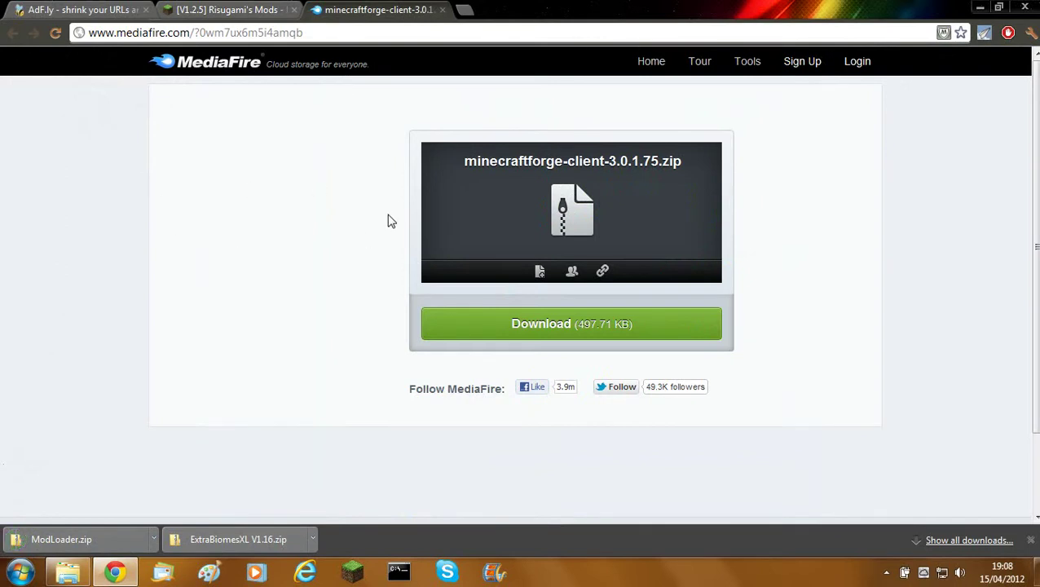
click(575, 325)
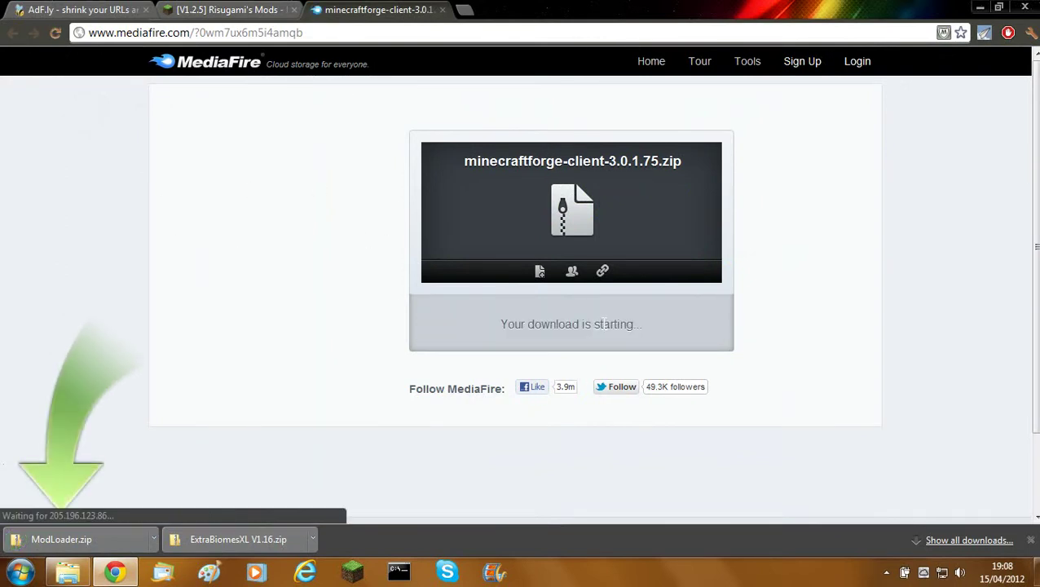
- Open the ExtraBiomesXL V1.16 zip from Downloads in WinRAR, dismissing the licence reminder
click(75, 570)
right_click(613, 257)
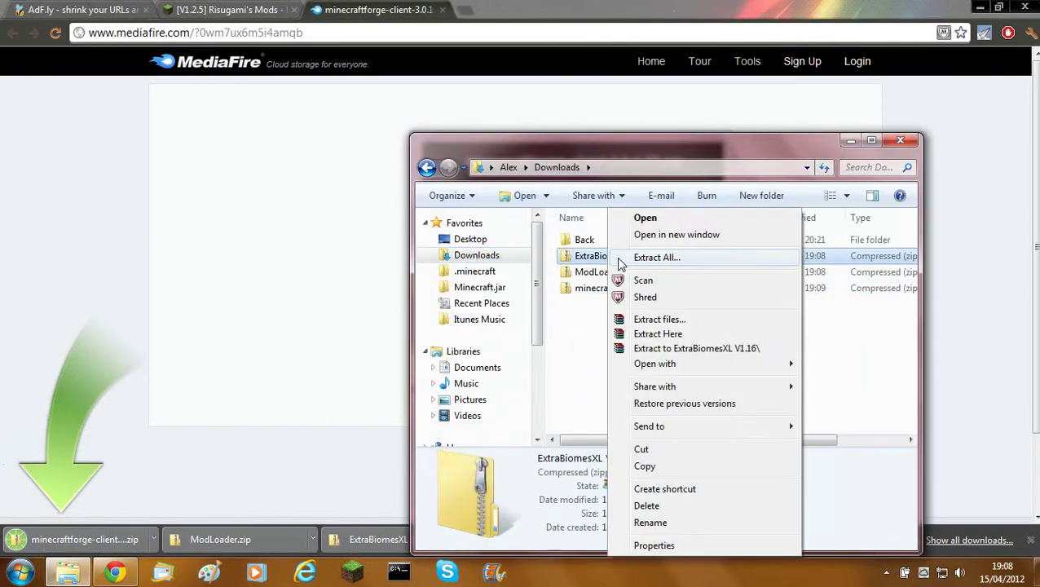
mouse_move(661, 371)
click(857, 414)
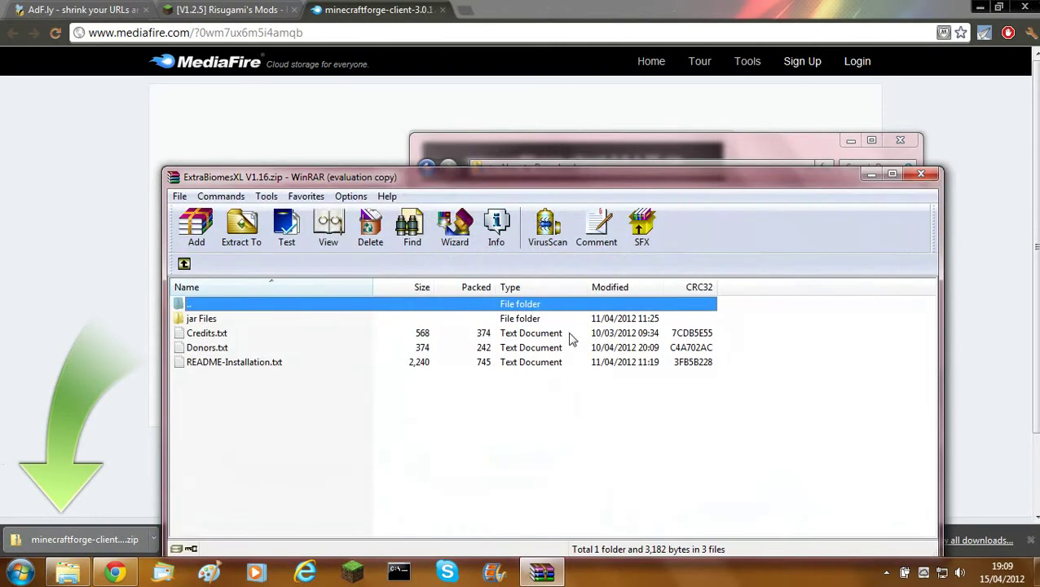
click(619, 377)
- Open ModLoader.zip in WinRAR after briefly browsing it as a folder
click(642, 147)
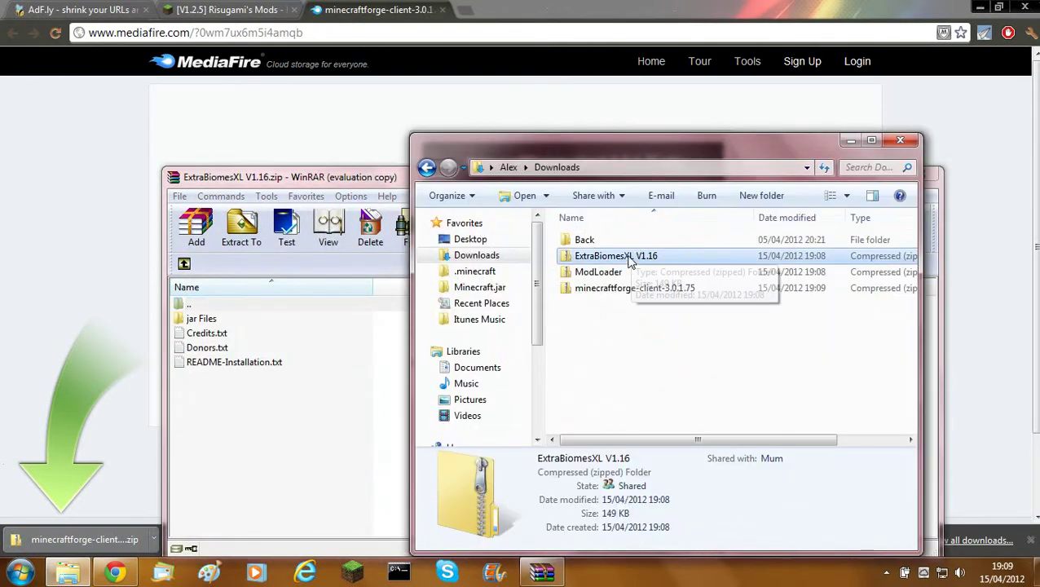
right_click(620, 272)
mouse_move(676, 364)
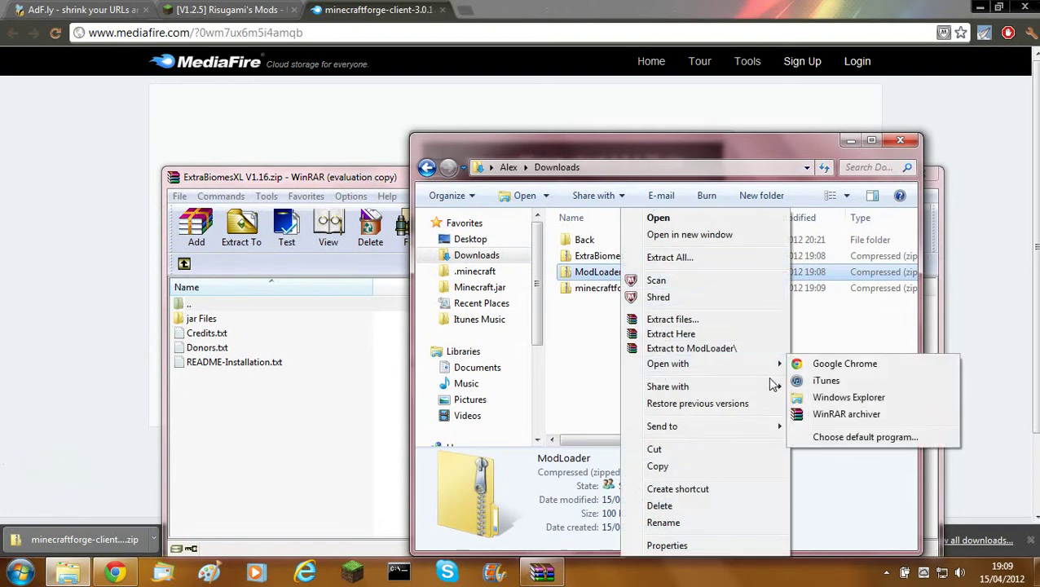
click(789, 397)
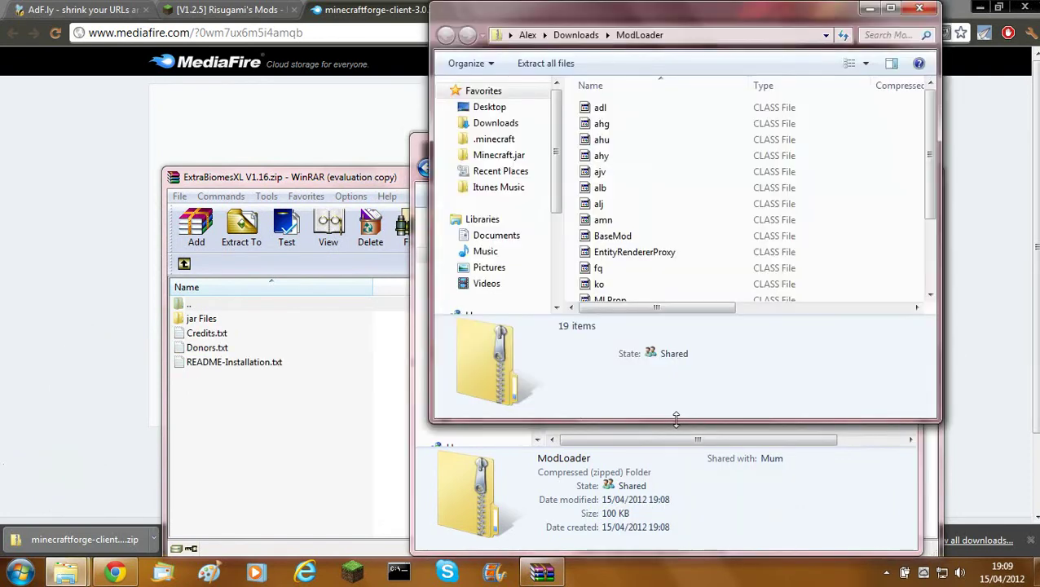
click(923, 9)
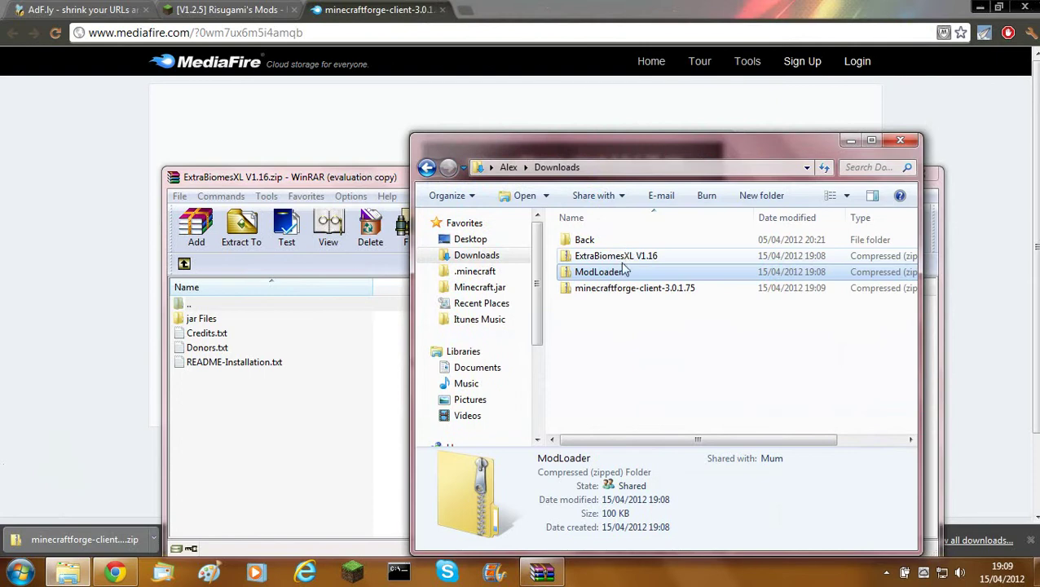
right_click(621, 271)
mouse_move(666, 367)
click(827, 416)
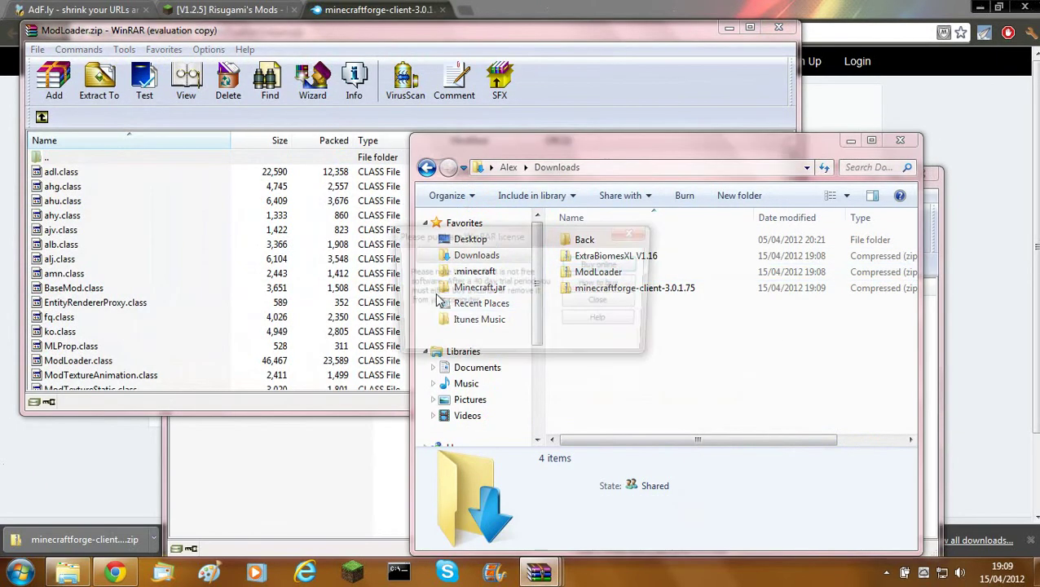
click(650, 299)
- Open the minecraftforge-client-3.0.1.75 zip in WinRAR
right_click(651, 290)
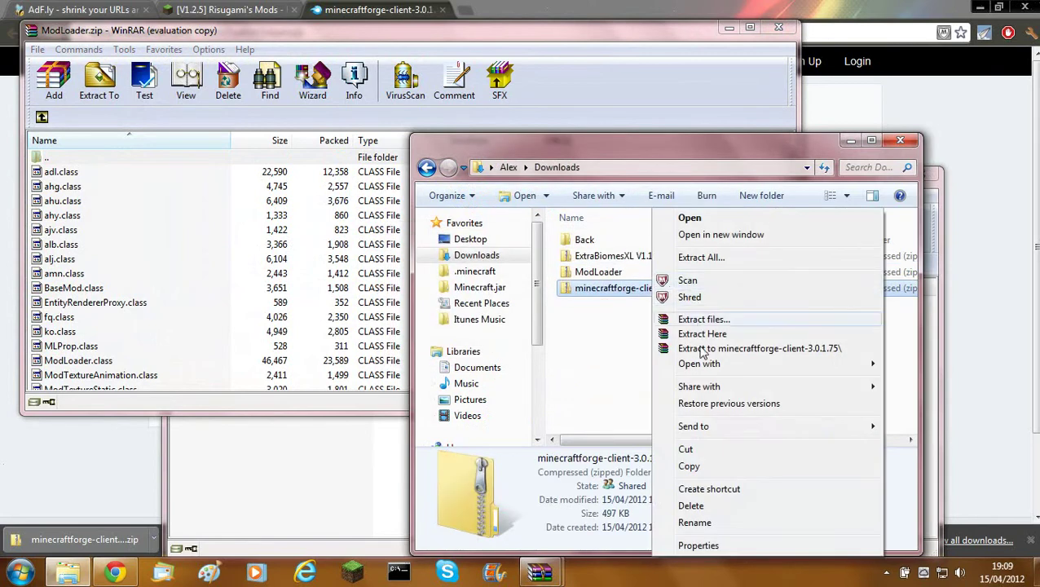
mouse_move(718, 364)
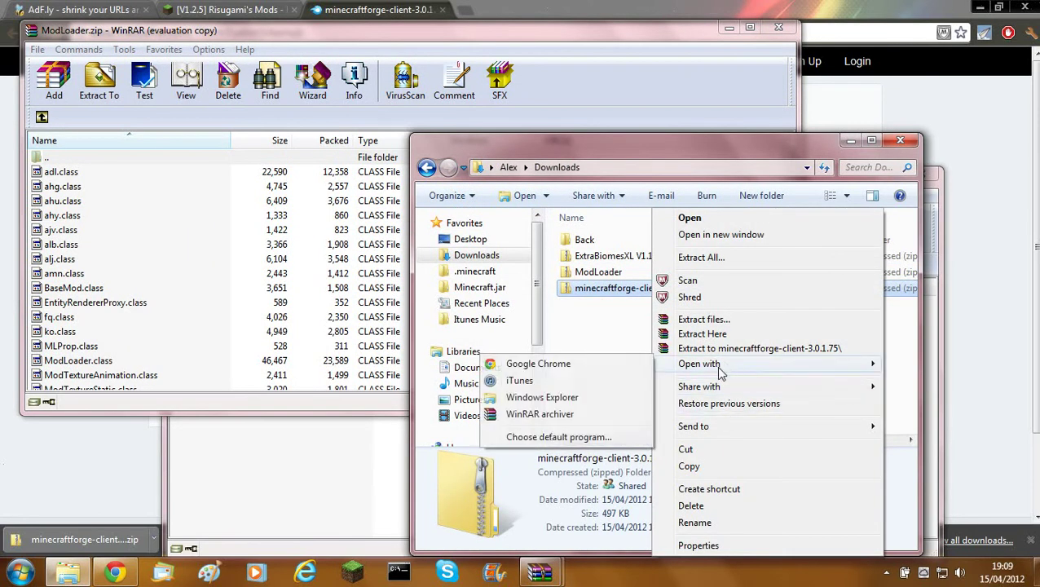
click(562, 414)
- Go to %appdata%\.minecraft\bin and open minecraft.jar in WinRAR
click(20, 573)
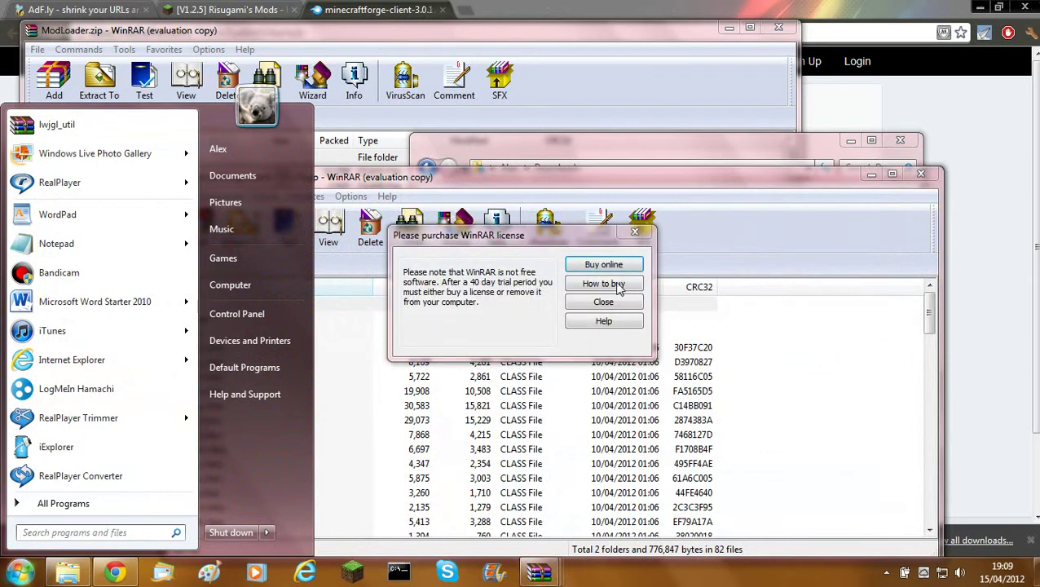
click(605, 302)
click(603, 302)
click(16, 573)
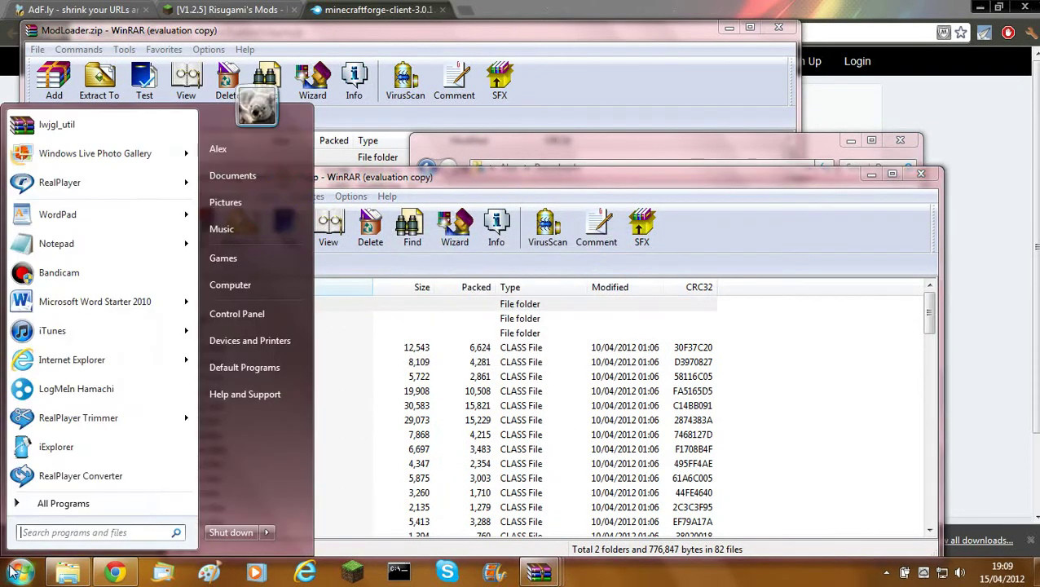
text(%ap)
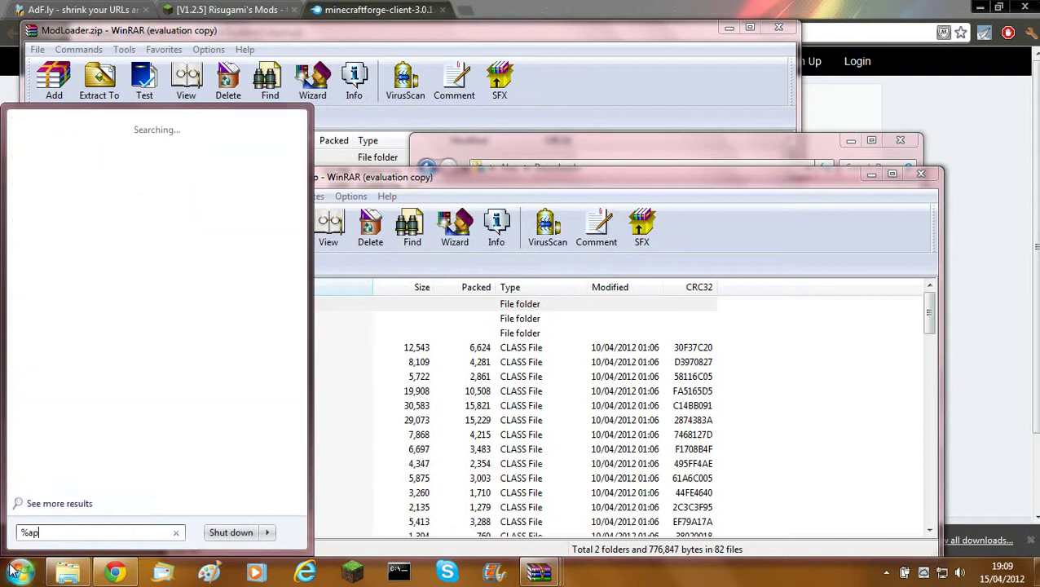
text(pdata%)
key(Return)
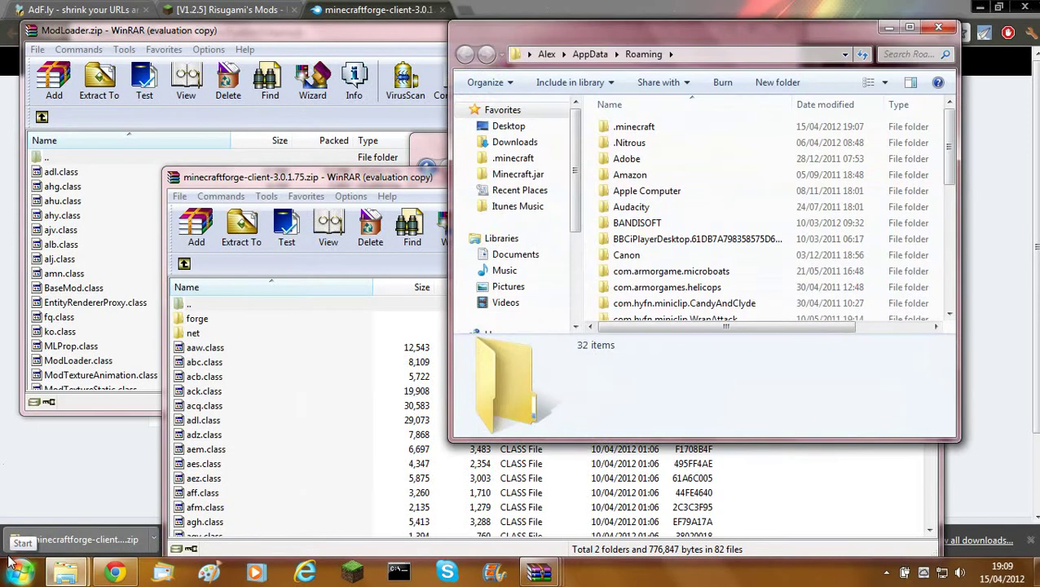
double_click(635, 131)
double_click(626, 130)
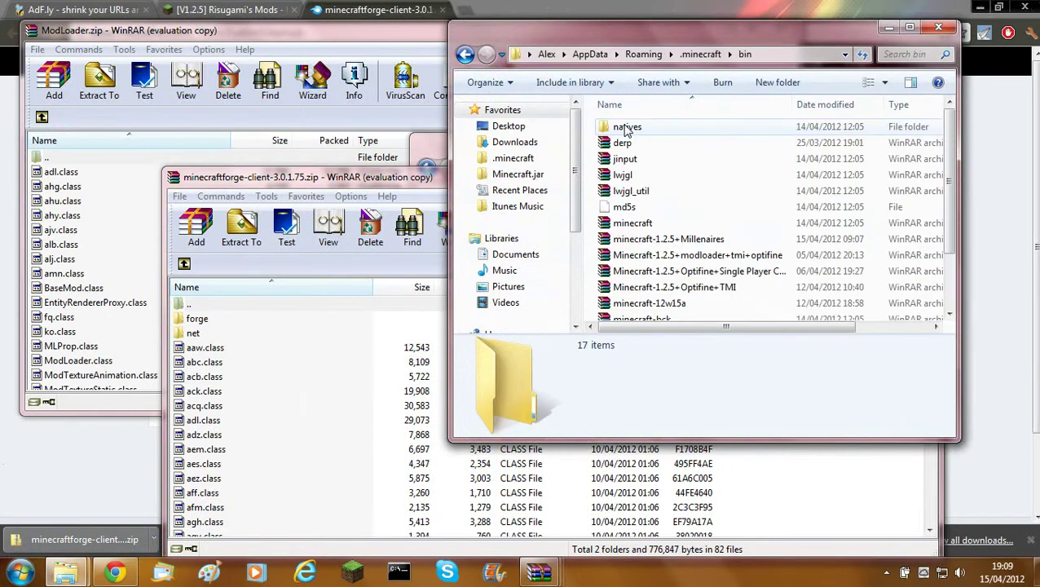
double_click(634, 224)
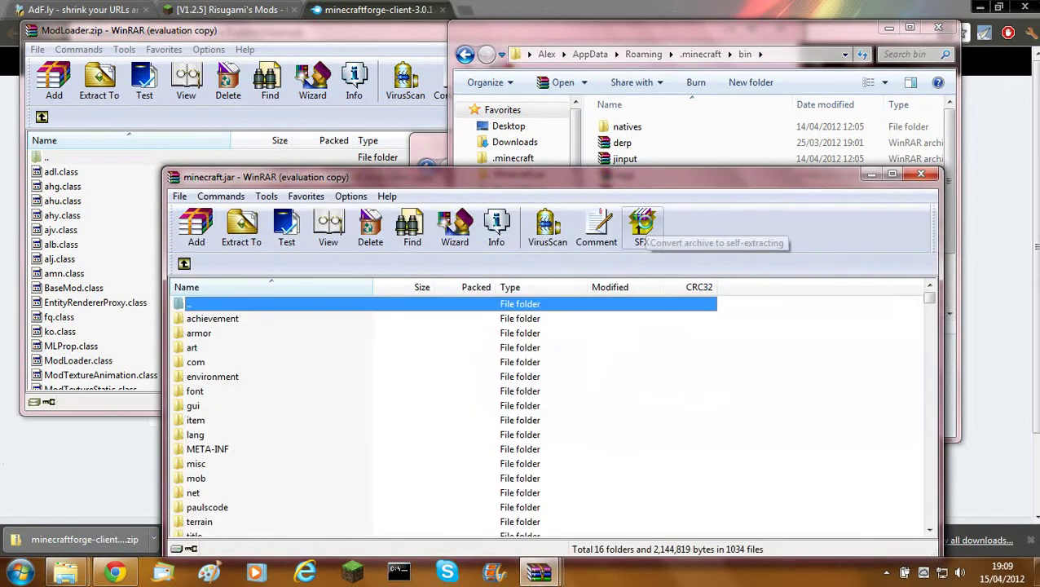
- Delete the META-INF folder from minecraft.jar, confirming the deletion
click(619, 373)
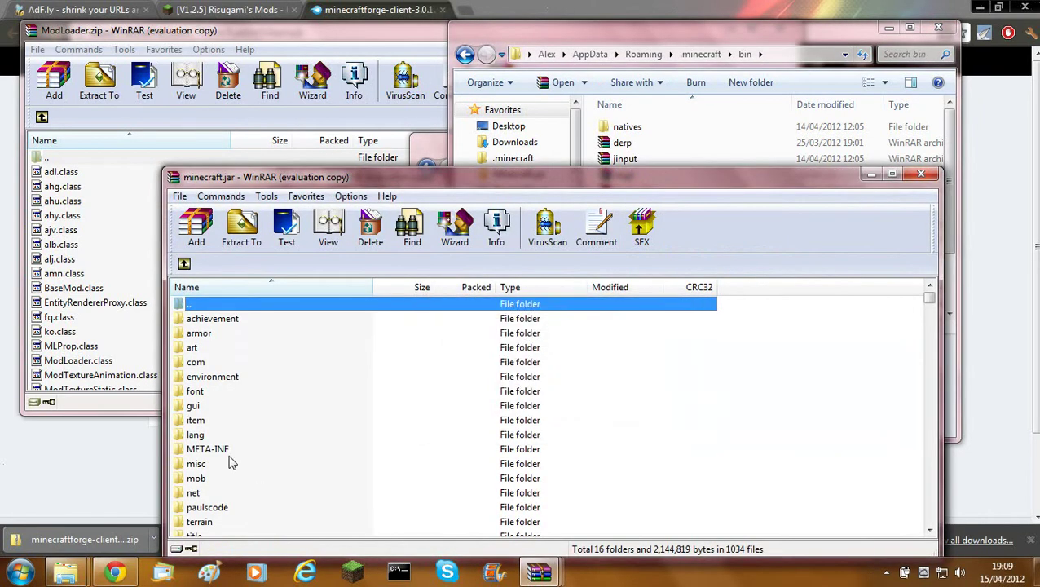
right_click(229, 454)
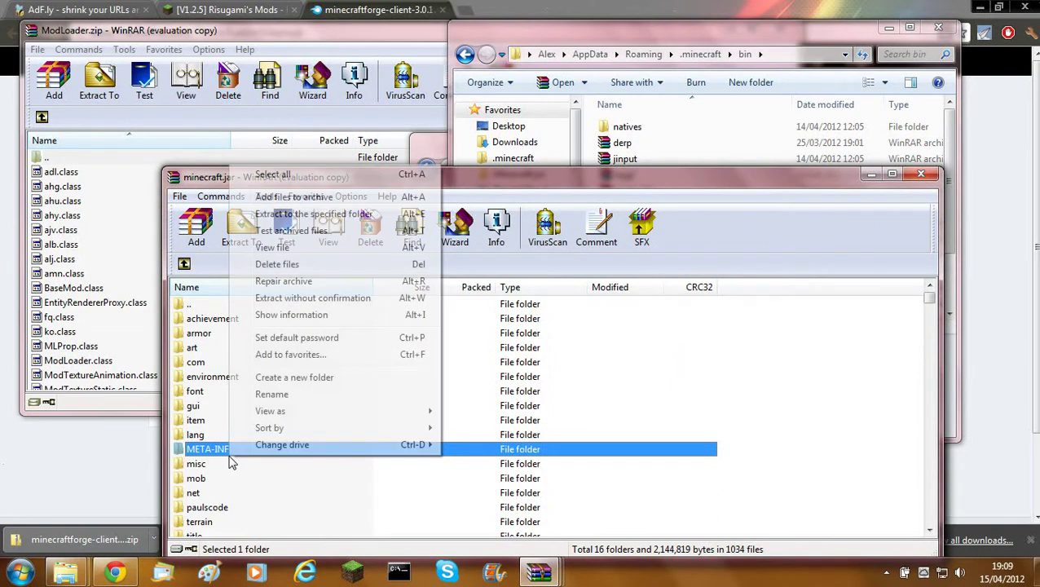
click(289, 265)
click(541, 339)
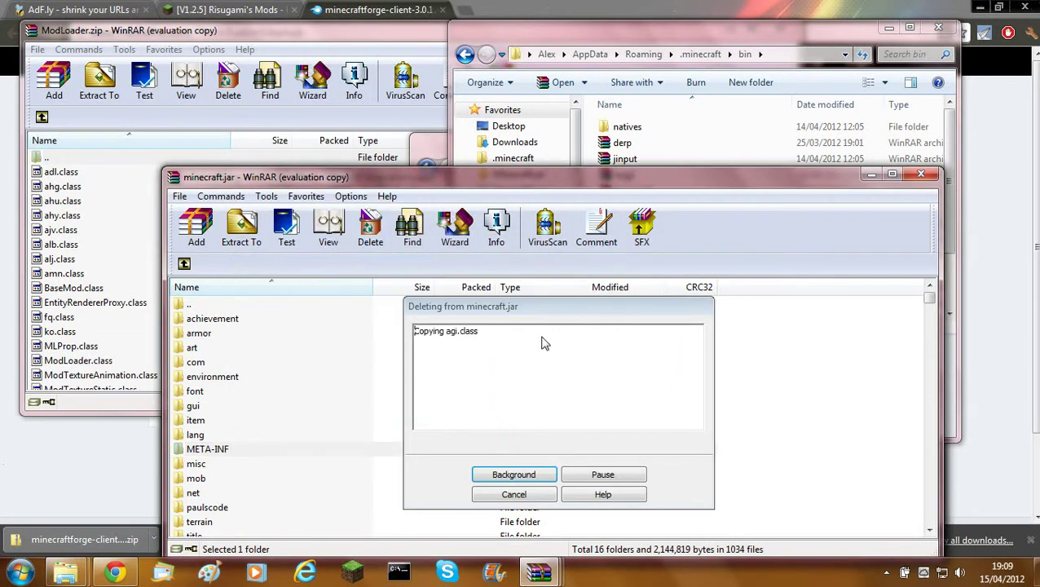
click(175, 81)
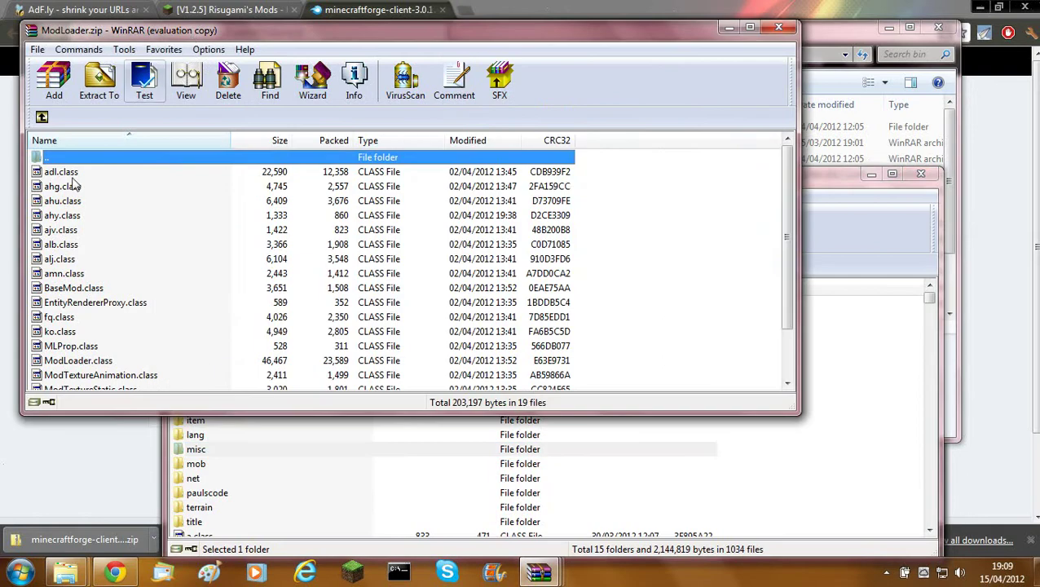
- Drag all 19 ModLoader class files into minecraft.jar, then close ModLoader.zip
click(69, 173)
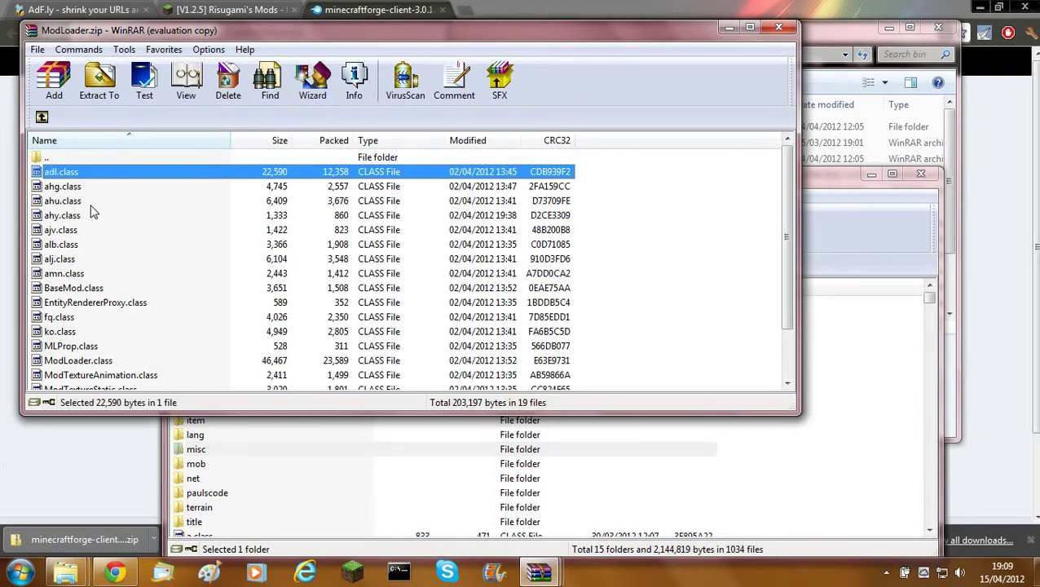
scroll(150, 263, down, 2)
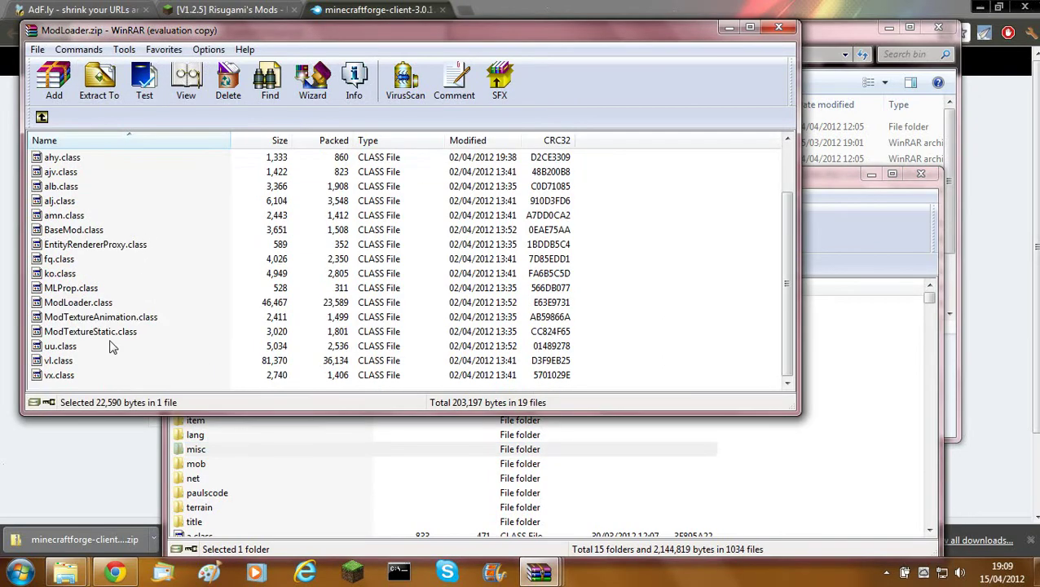
shift+click(73, 375)
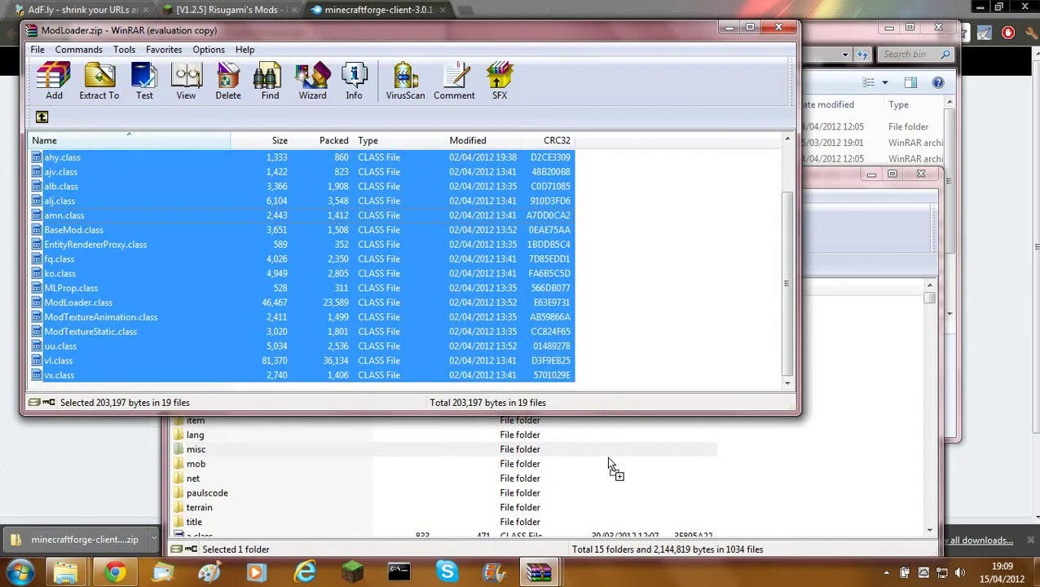
drag(608, 458, 649, 458)
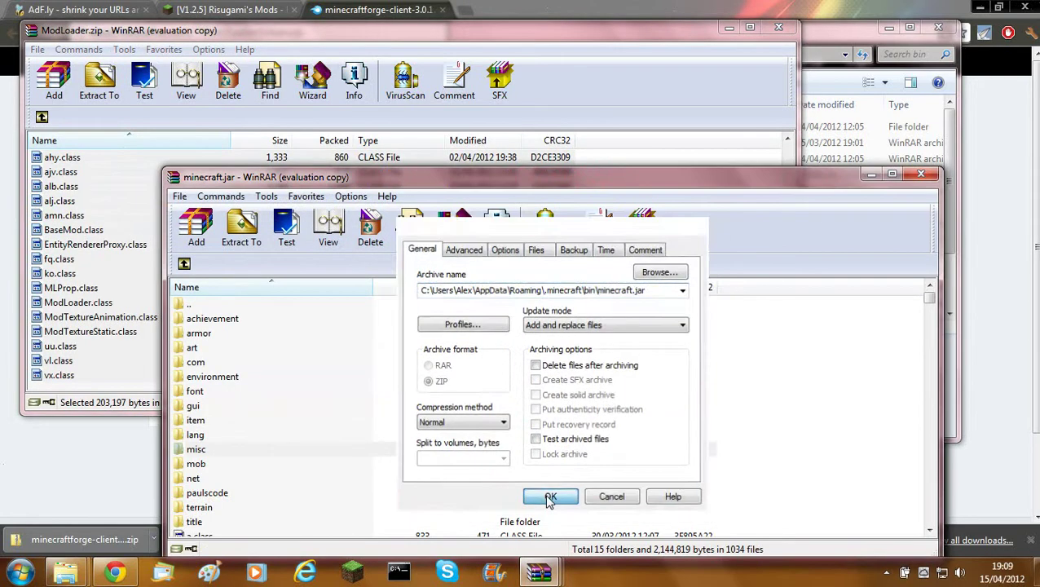
click(550, 497)
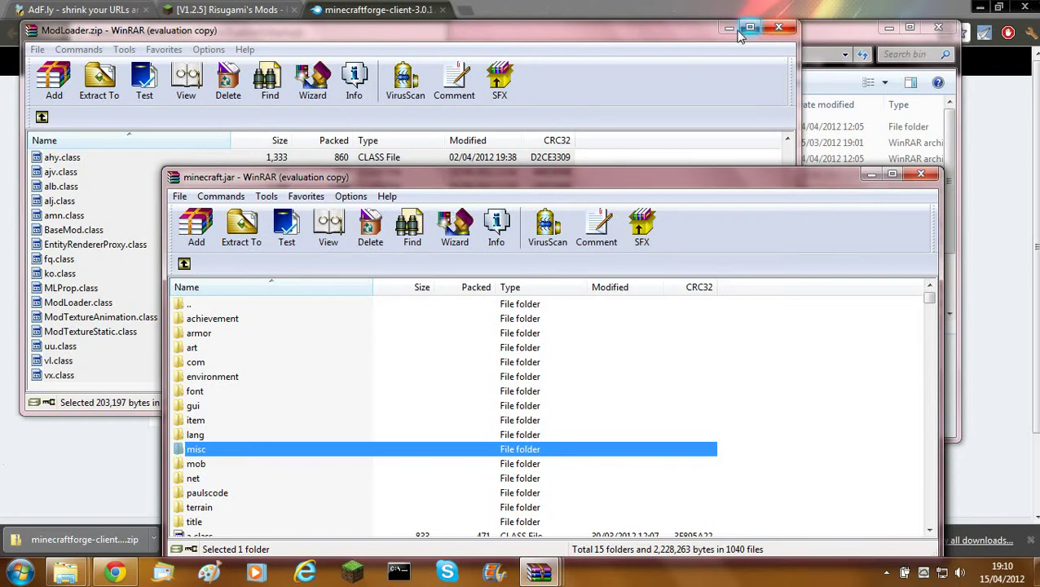
click(709, 37)
key(ctrl+a)
click(778, 28)
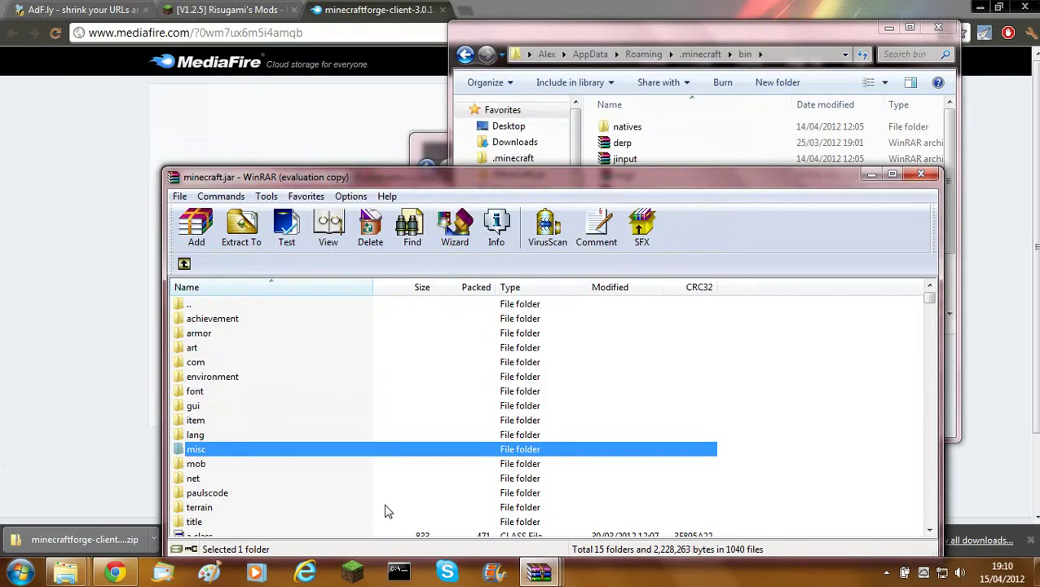
click(354, 573)
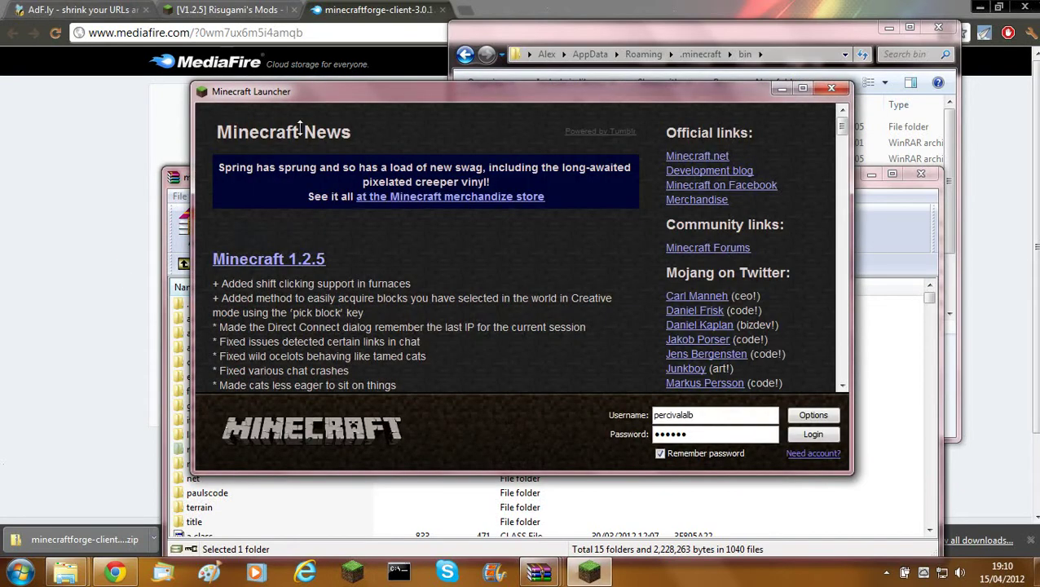
click(815, 435)
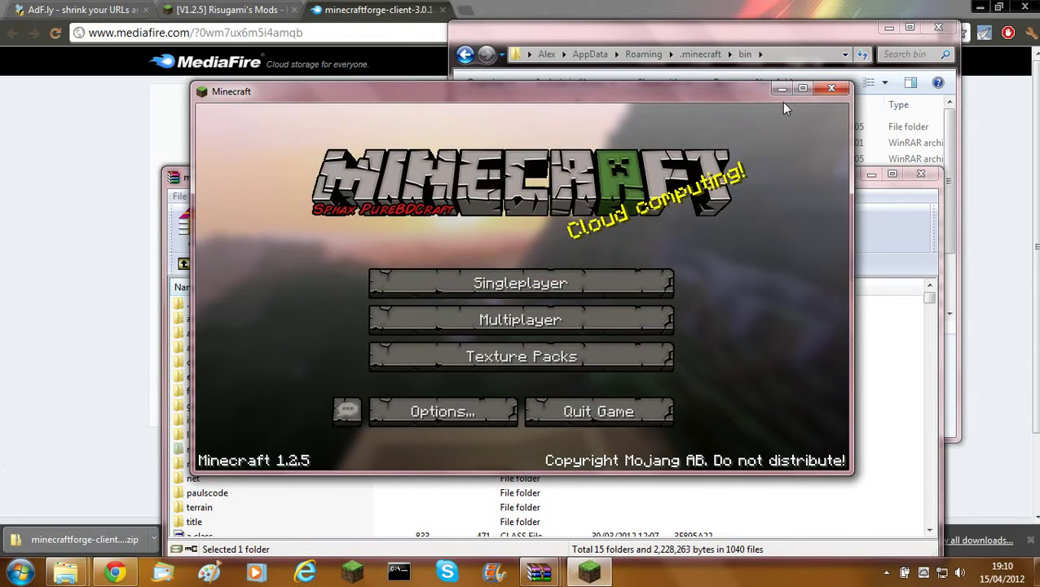
click(830, 88)
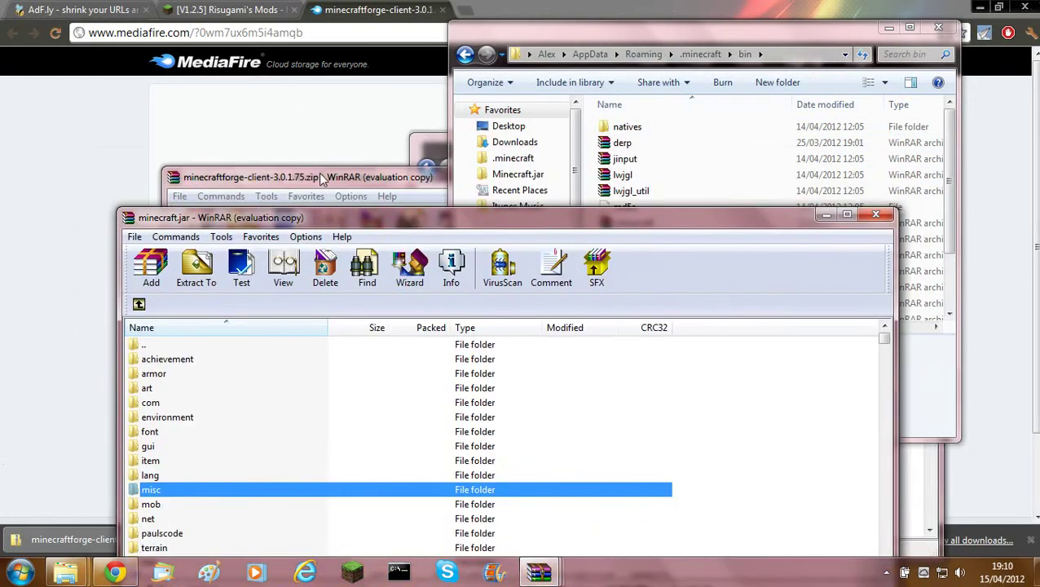
- Add the Forge entries from forge through yw.class into minecraft.jar, then launch Minecraft and log in
drag(329, 180, 485, 69)
click(346, 217)
scroll(397, 348, down, 7)
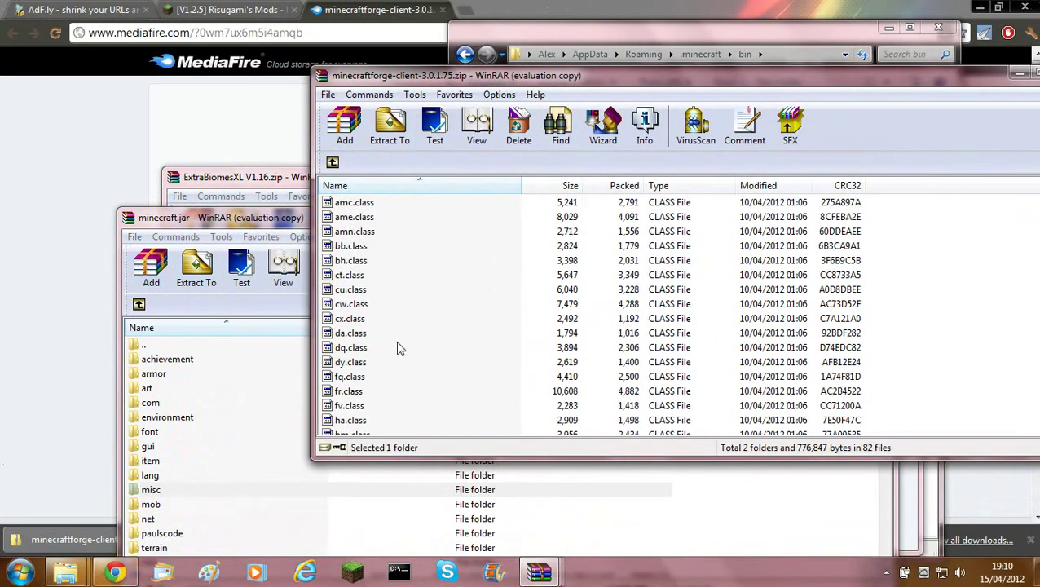
scroll(397, 348, down, 10)
shift+click(386, 421)
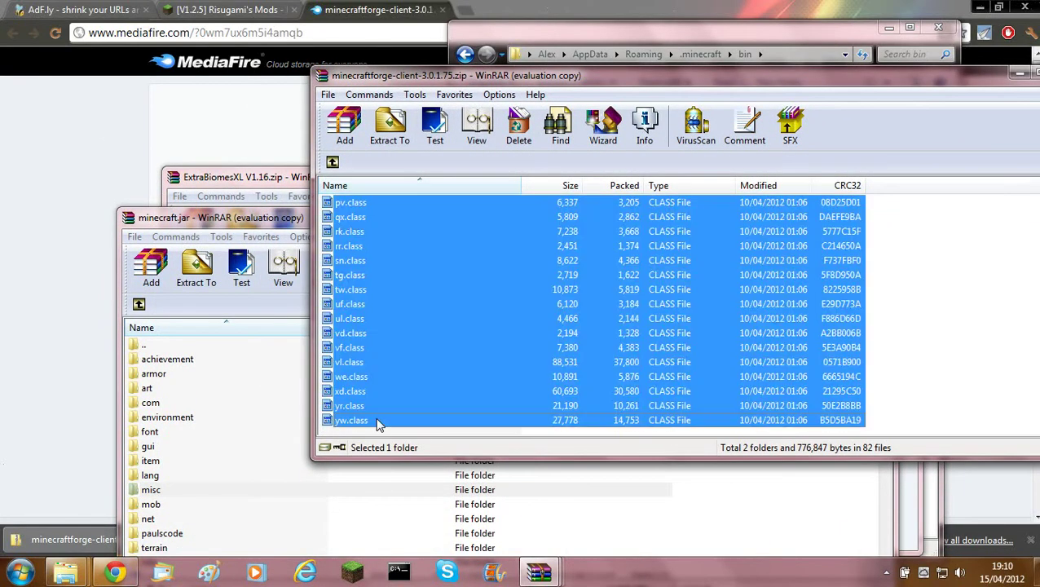
scroll(374, 416, up, 20)
drag(446, 275, 236, 456)
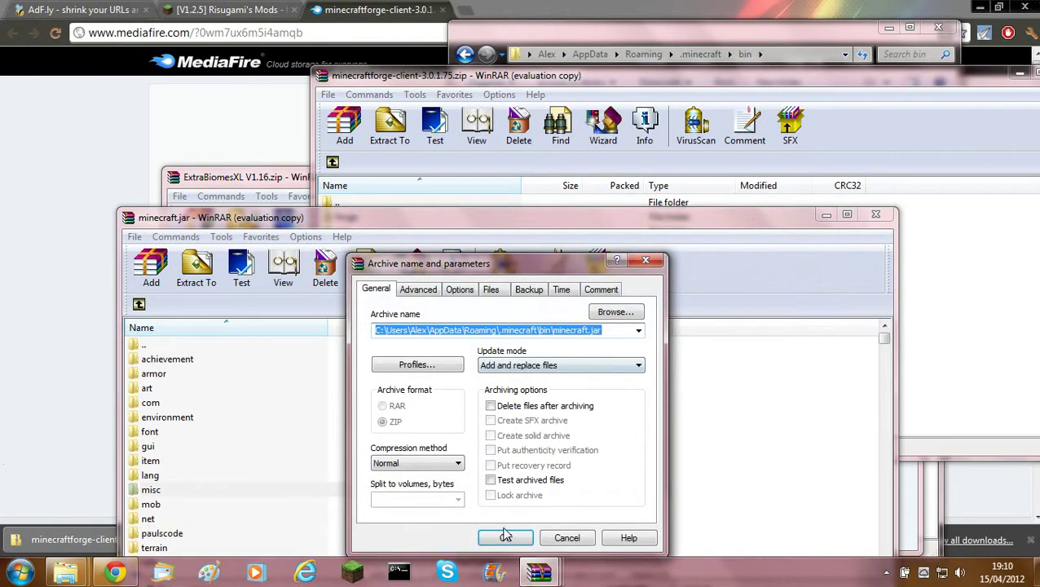
click(505, 533)
click(362, 569)
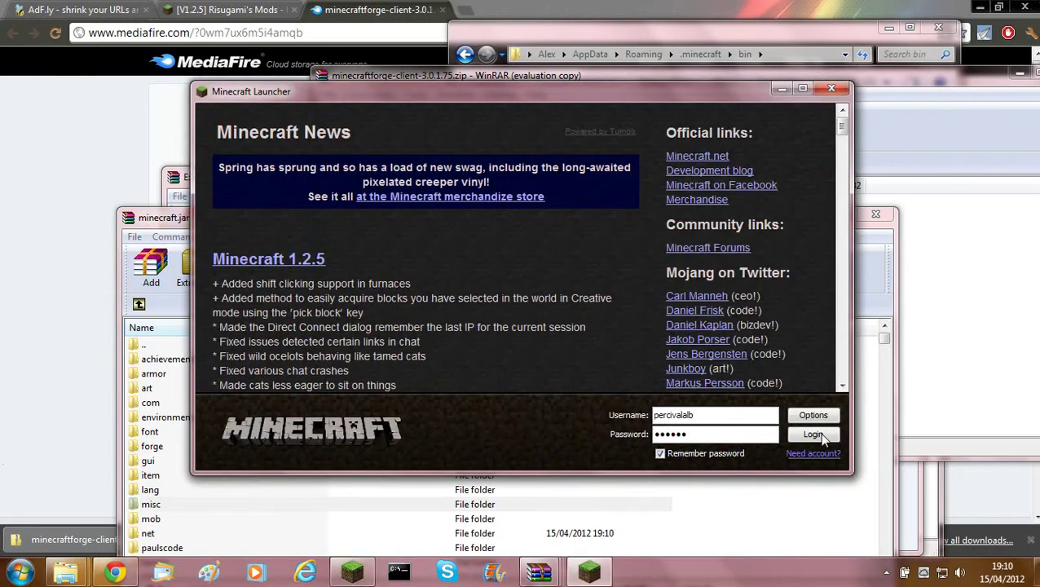
click(819, 432)
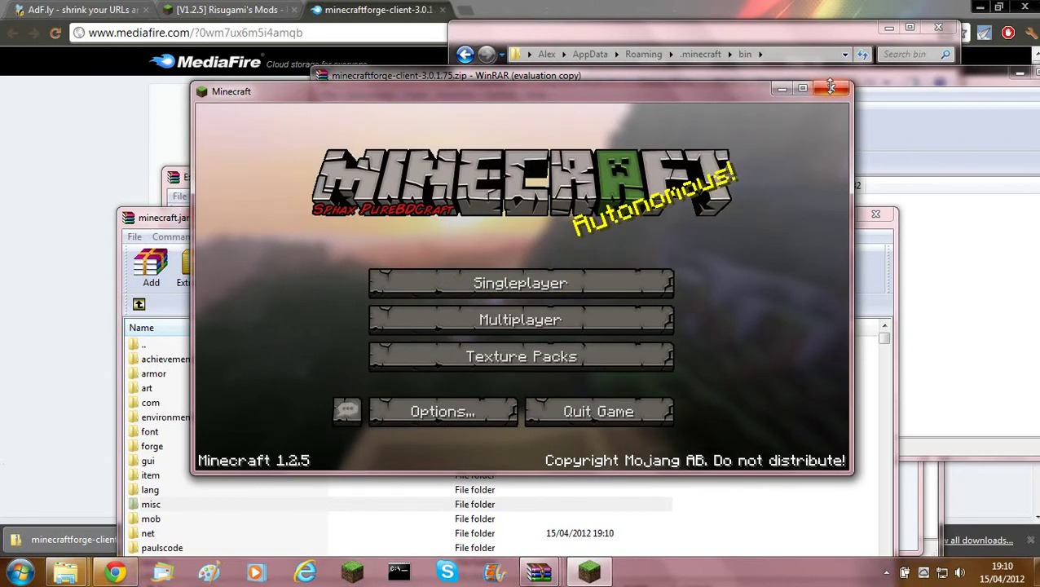
- Close the Minecraft game window at its main menu
click(830, 87)
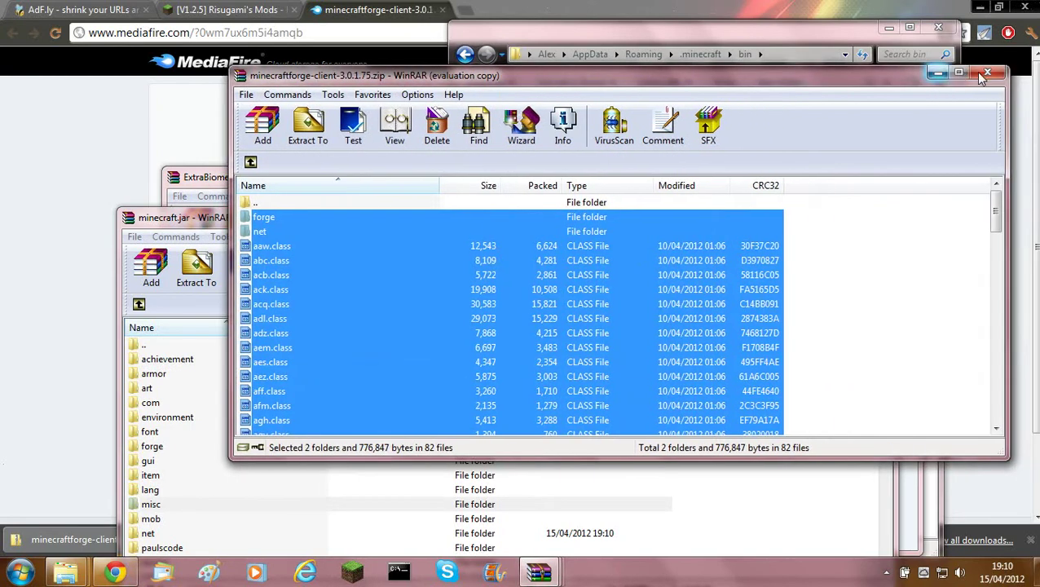
- Close the Forge archive and add every ExtraBiomesXL jar Files entry into minecraft.jar
click(811, 50)
drag(241, 181, 461, 84)
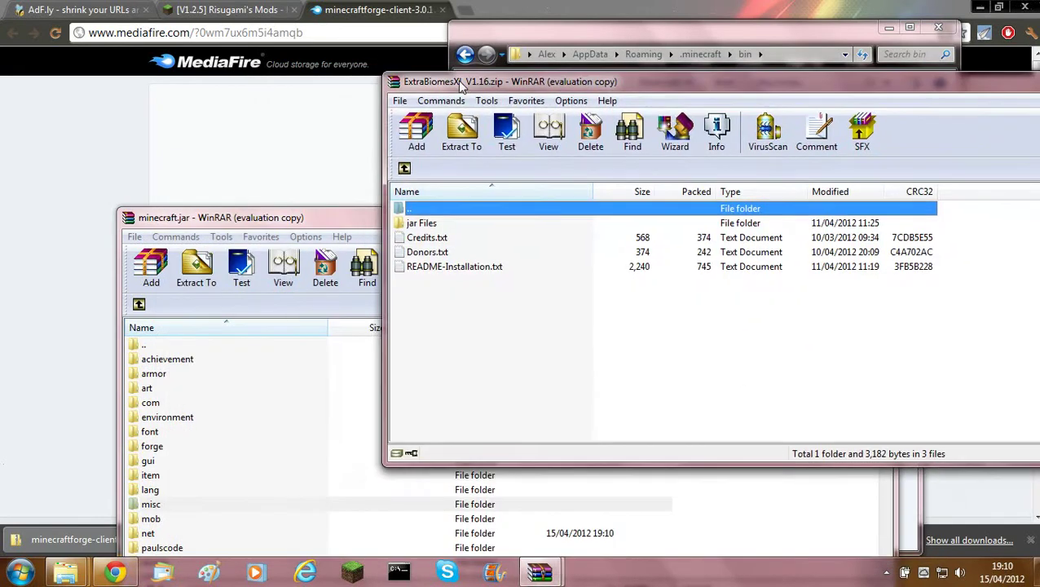
double_click(451, 225)
click(446, 227)
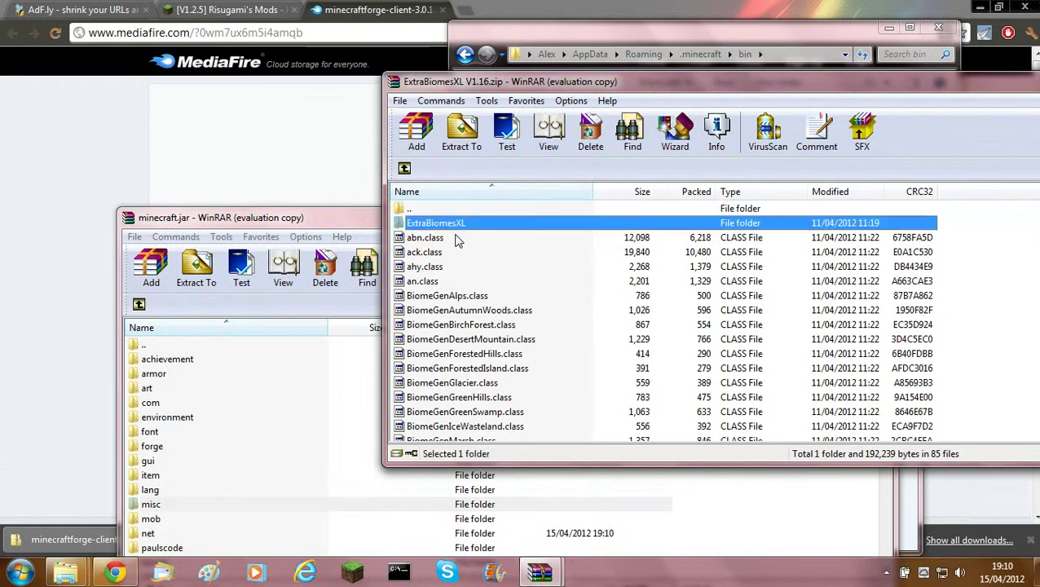
scroll(468, 322, down, 20)
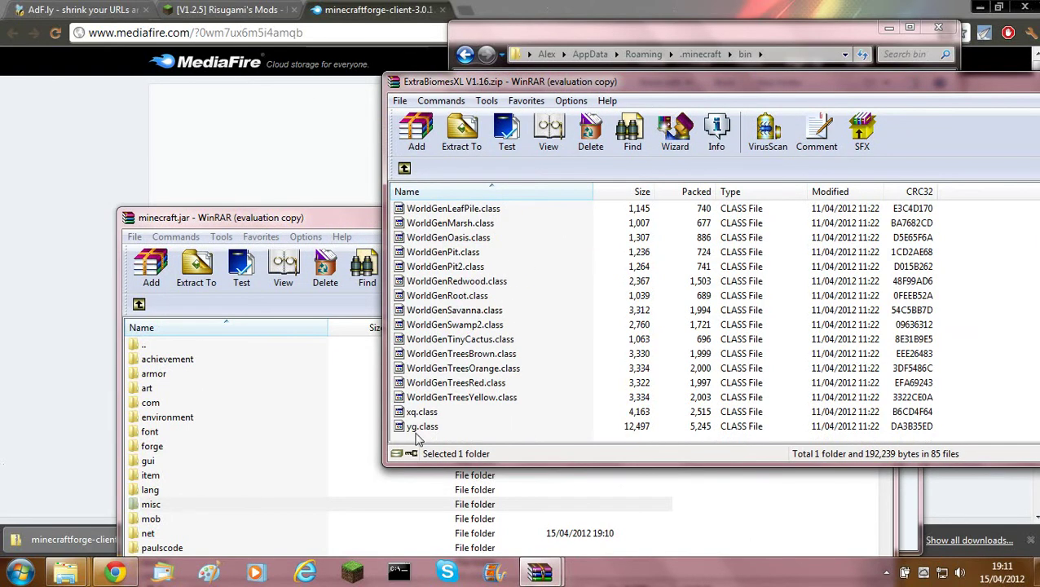
shift+click(420, 427)
scroll(492, 326, up, 20)
mouse_move(492, 283)
mouse_down()
mouse_move(219, 417)
mouse_move(226, 446)
mouse_up()
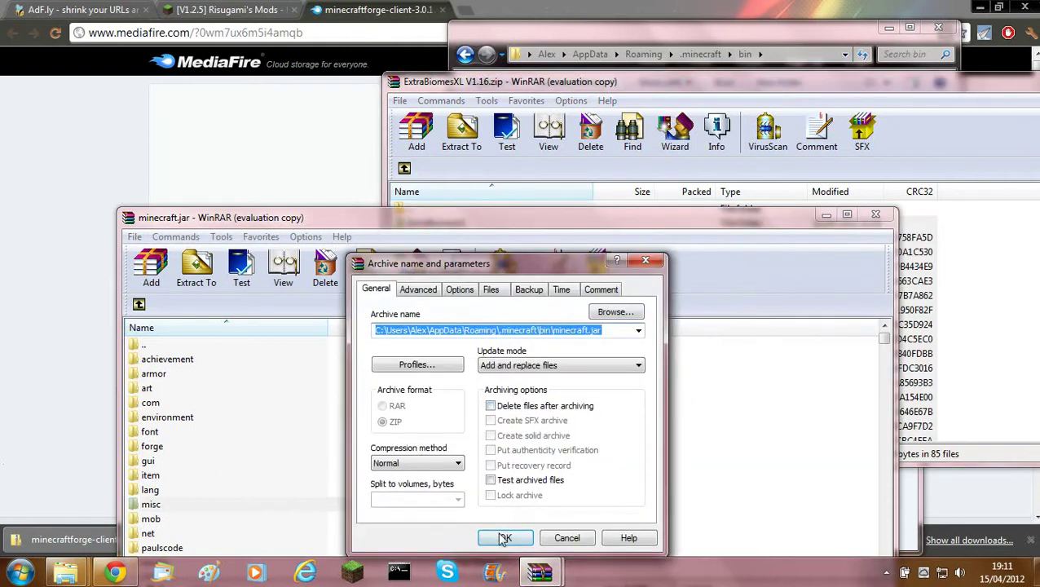
click(503, 538)
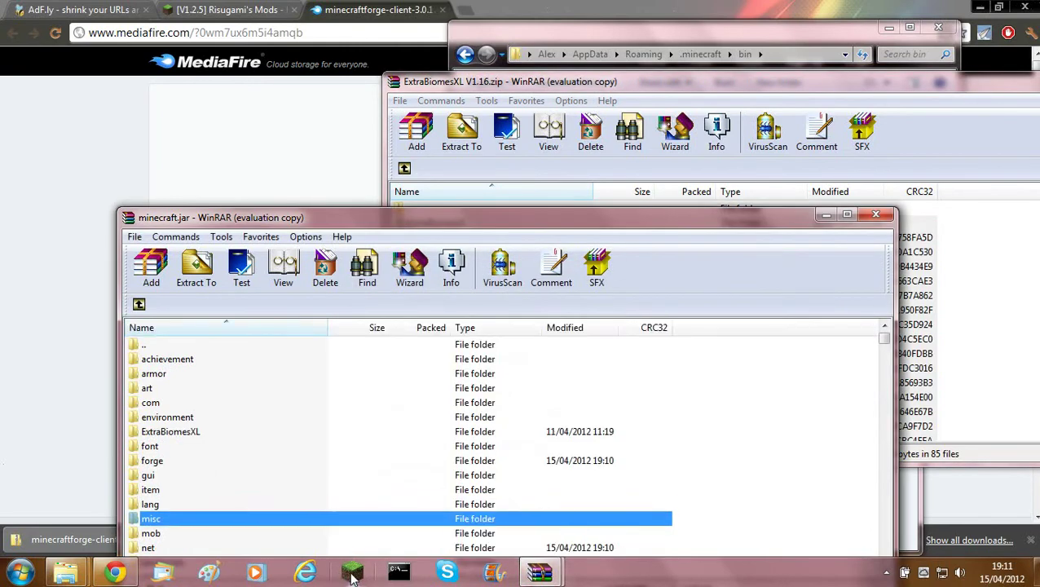
click(352, 575)
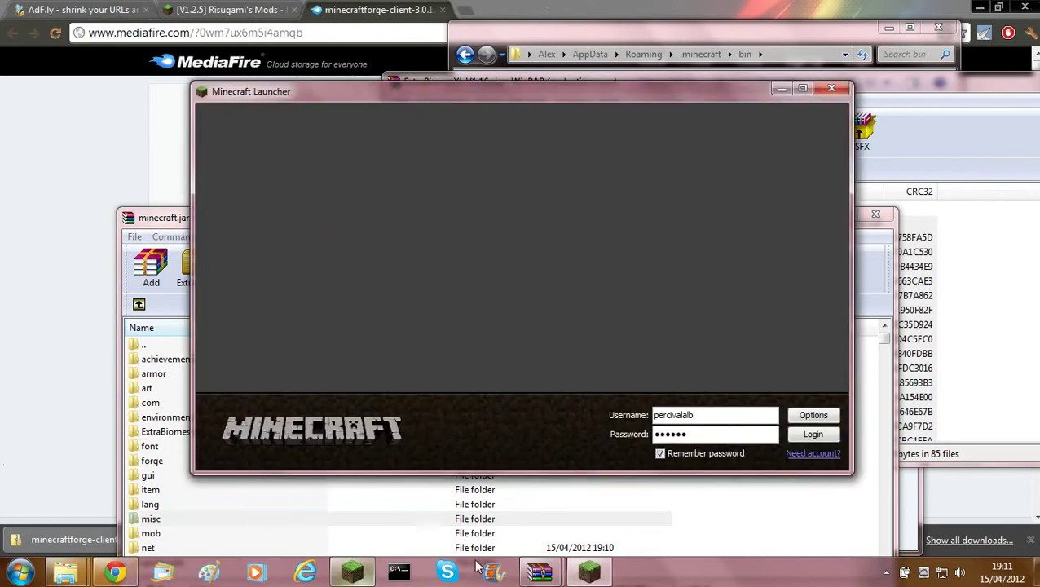
- Log in and start a new singleplayer world named 'Biomes'
click(812, 433)
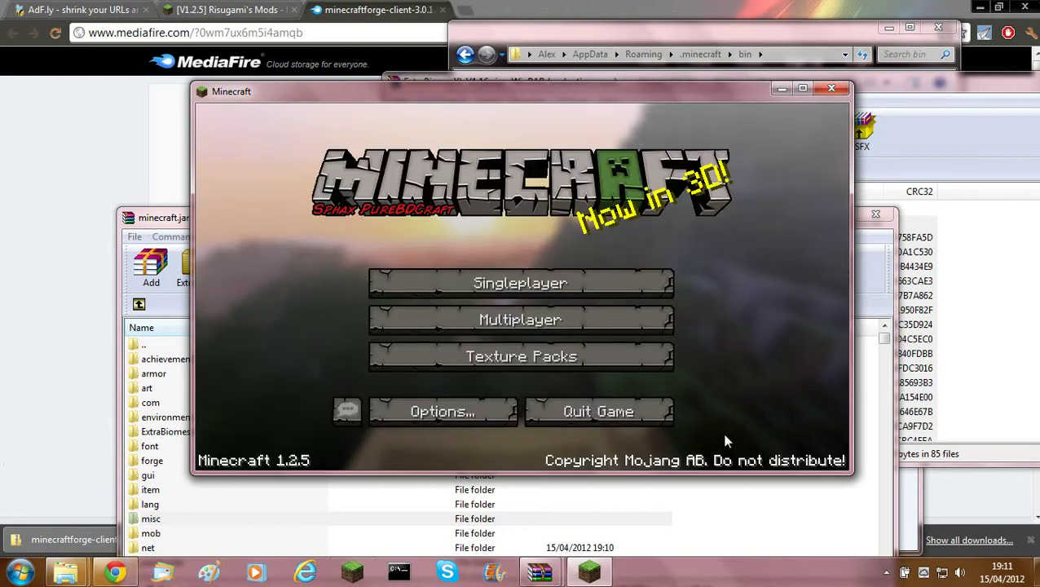
click(635, 285)
click(658, 410)
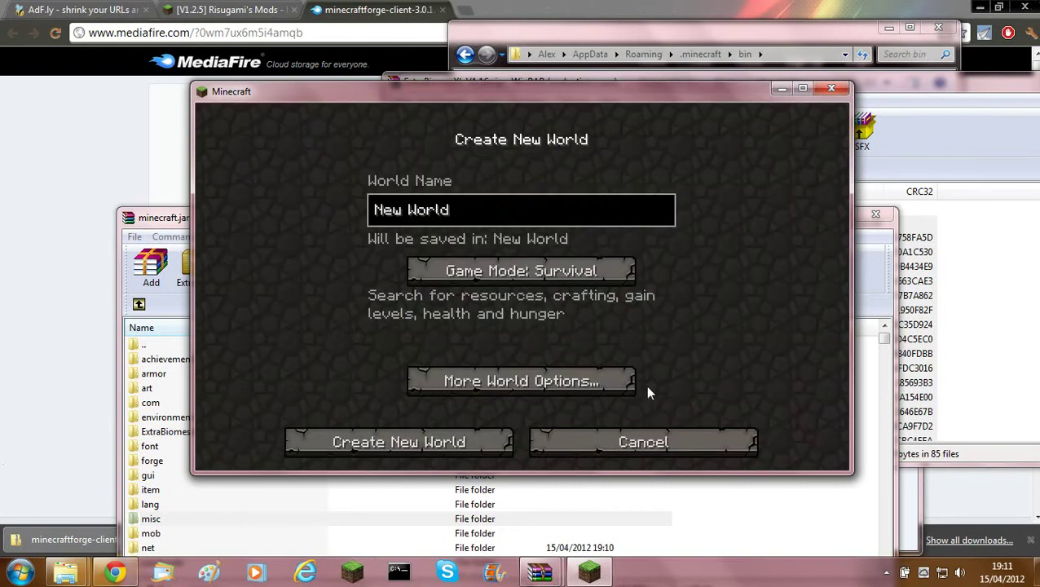
key(BackSpace)
key(BackSpace)
key(BackSpace)
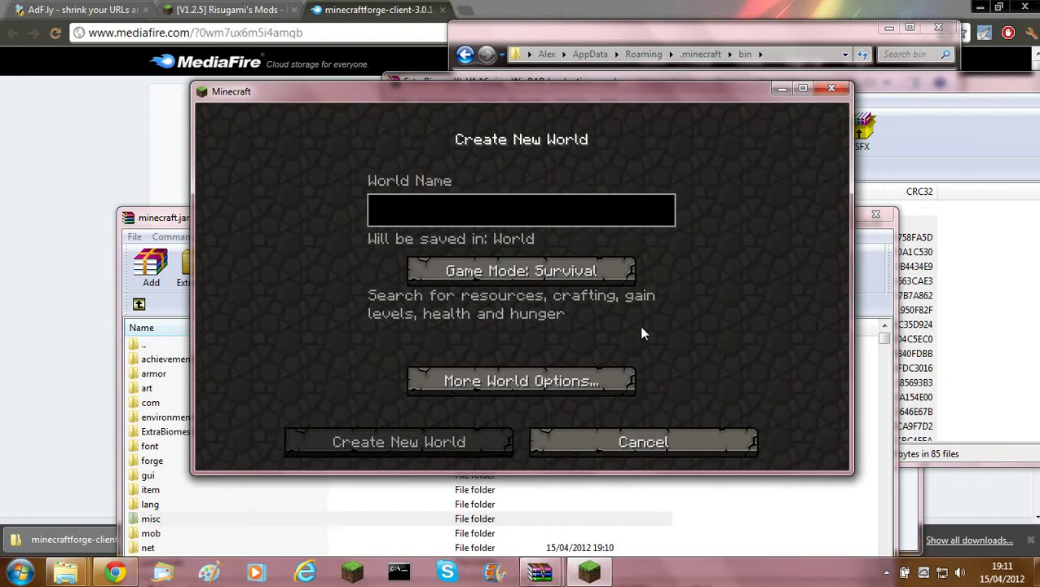
text(0)
key(BackSpace)
text(Biomes)
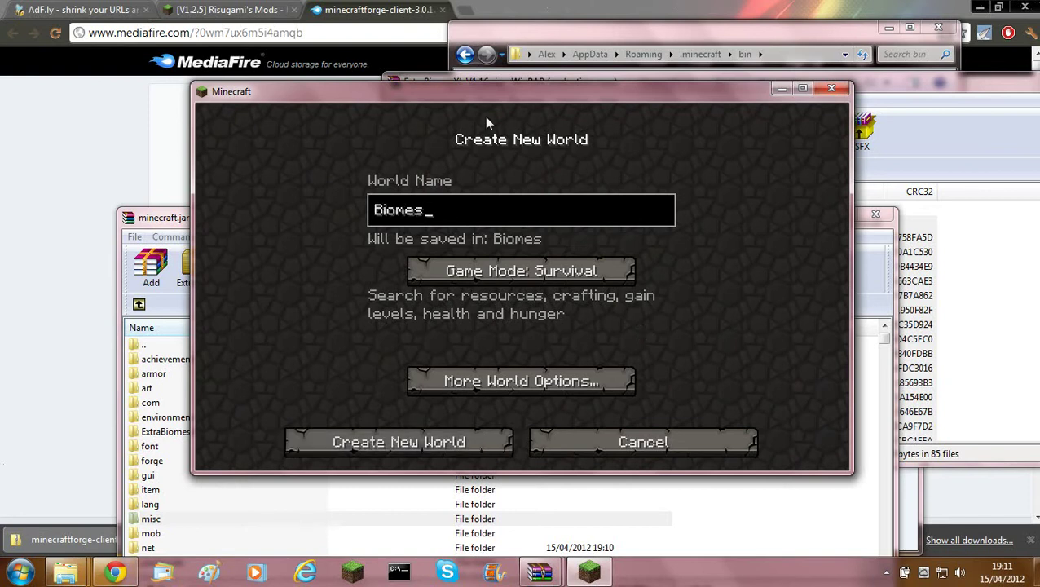
- Start generating the new Biomes world and let its terrain finish building
click(489, 441)
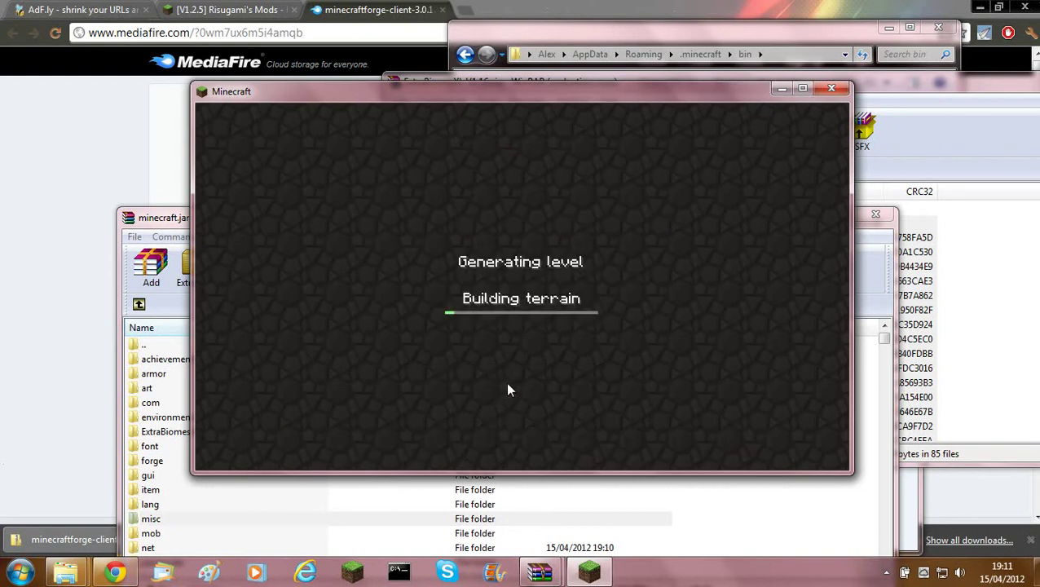